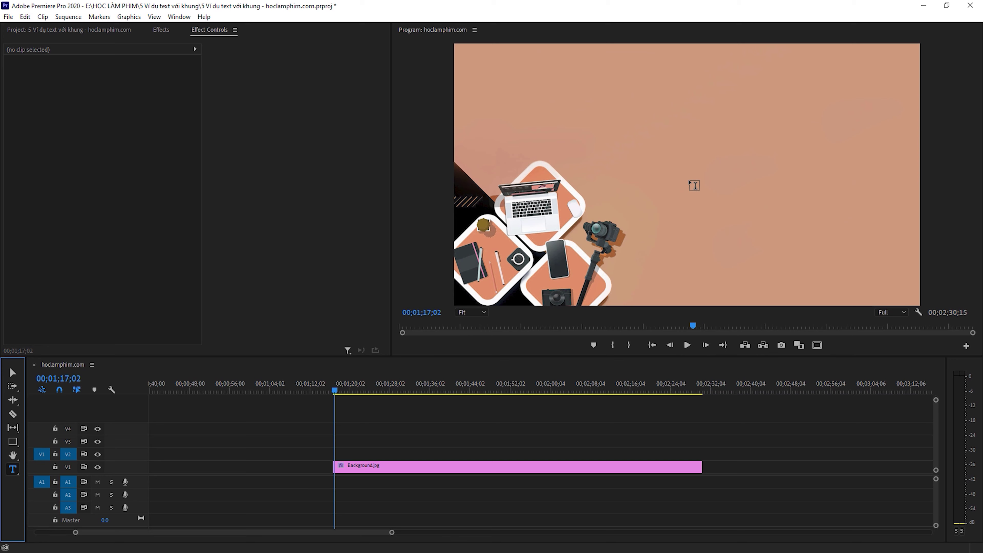
- Add 'hoclamphim.com' title text over the peach background and extend its clip on the timeline
click(691, 180)
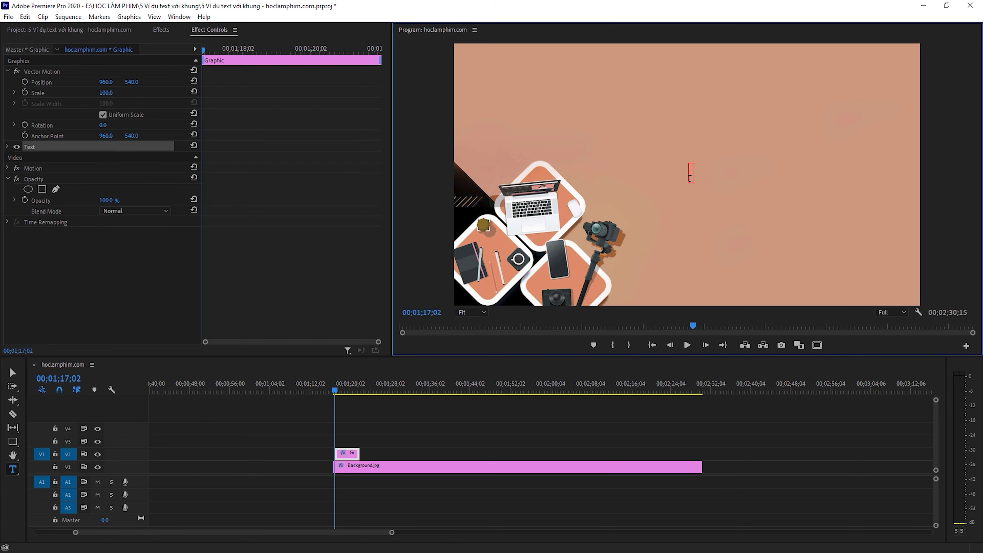
text(hoclamphim.co)
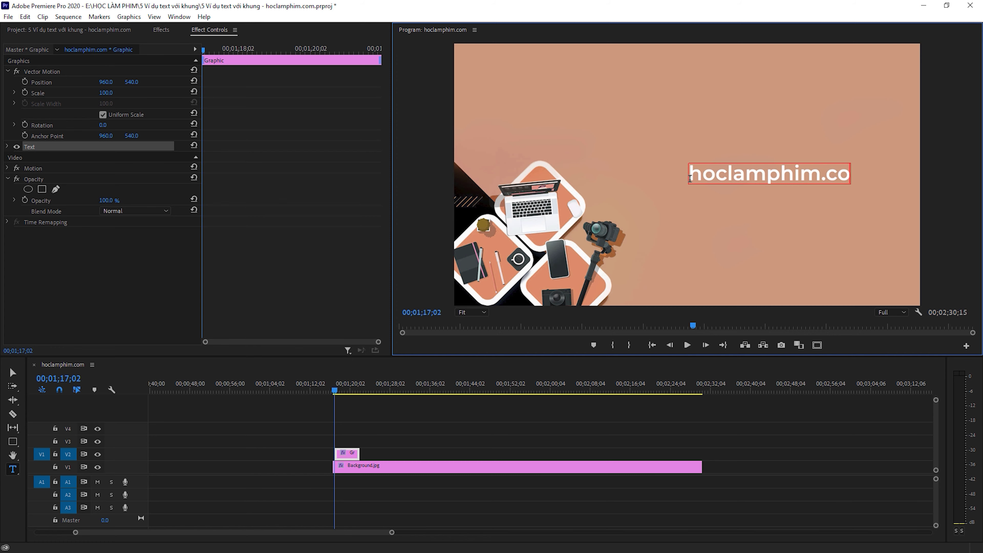
text(m)
click(782, 437)
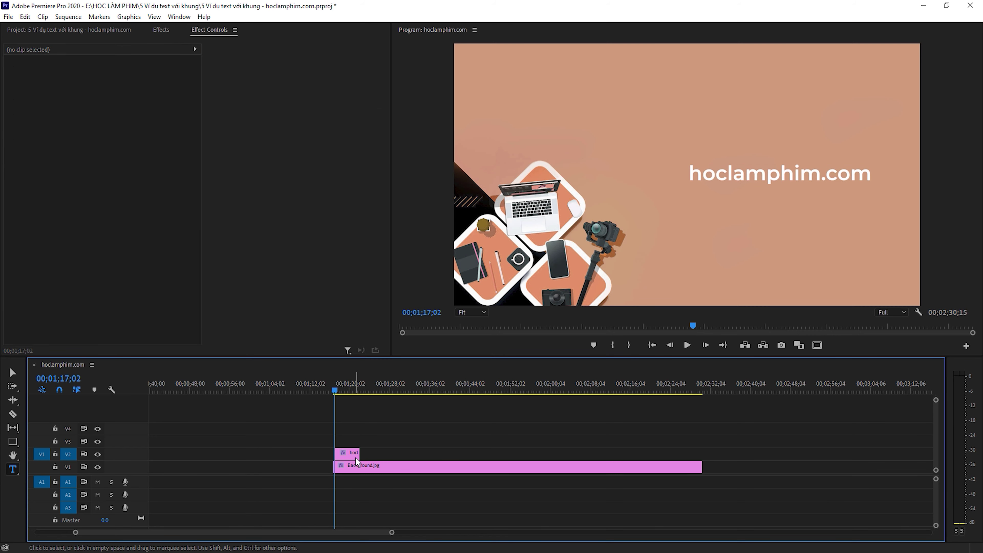
drag(359, 454, 390, 454)
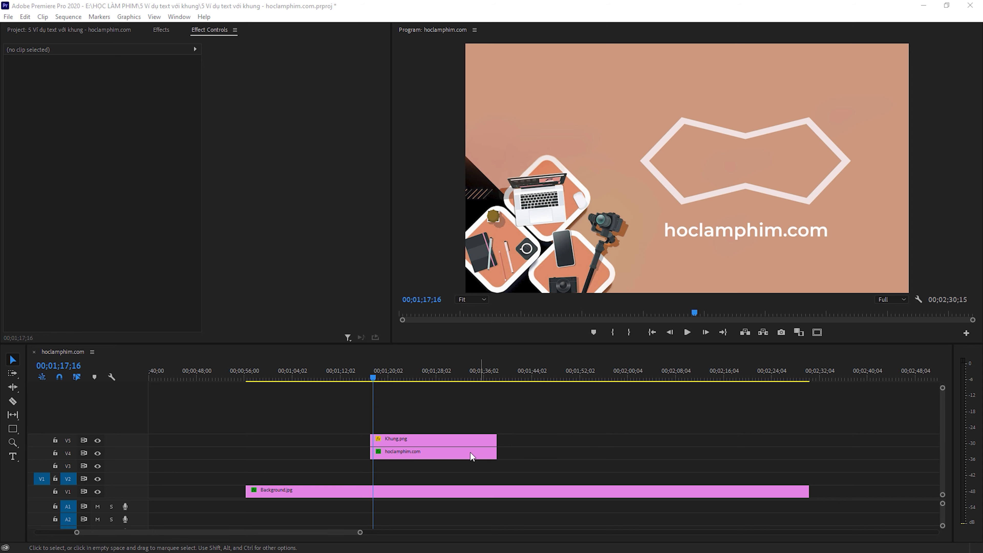
- Keyframe the text's Position so it rises from Y 559 to 265 into the frame
click(444, 455)
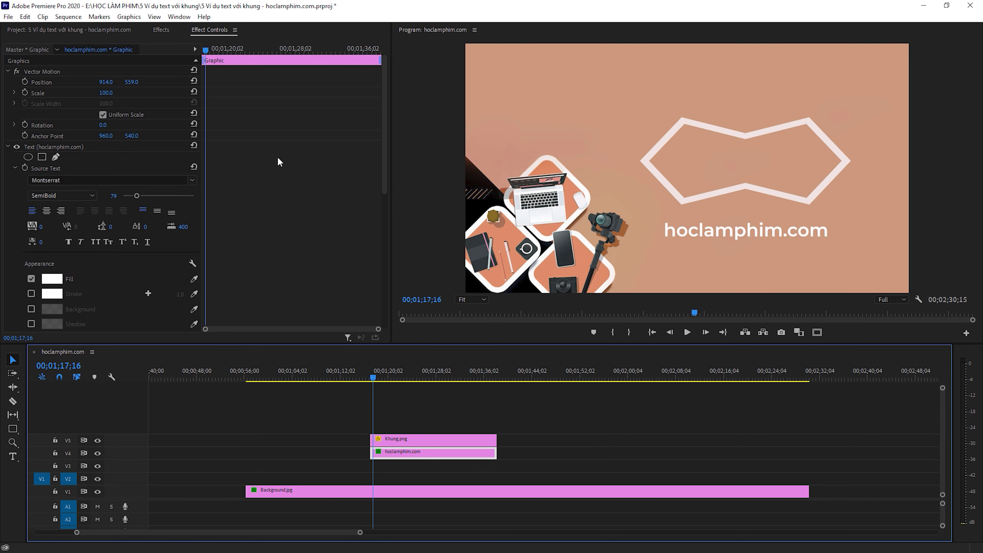
click(24, 81)
drag(206, 49, 217, 50)
mouse_move(131, 81)
mouse_down()
mouse_move(112, 81)
mouse_move(124, 82)
mouse_up()
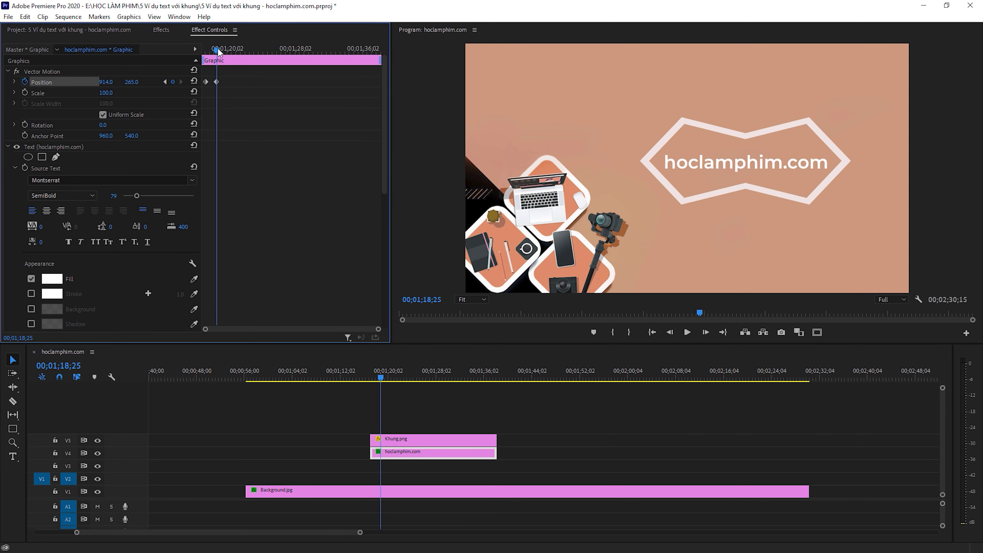
drag(218, 48, 205, 49)
- Preview the rise, then start a pen mask on the text at the frame's left vertex
key(space)
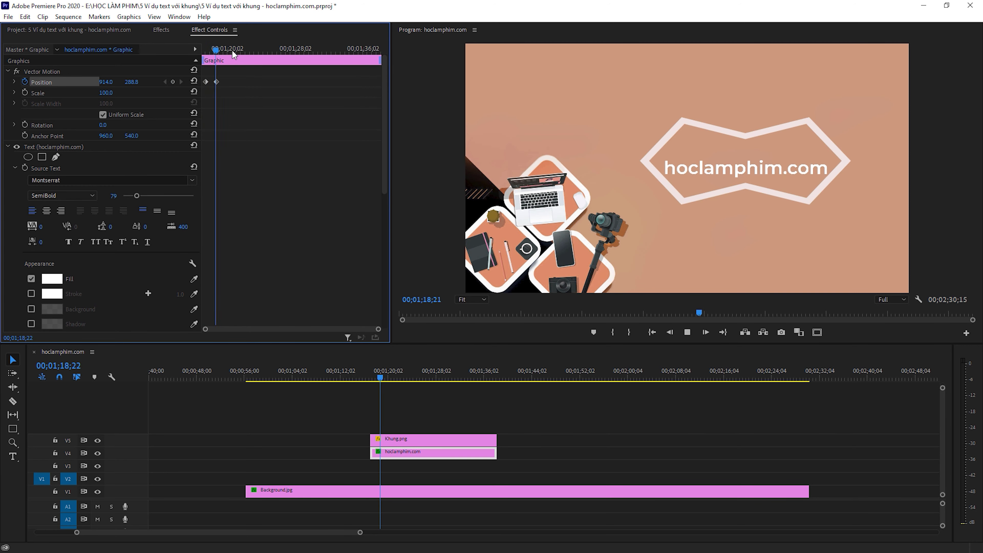
key(space)
click(55, 157)
click(645, 161)
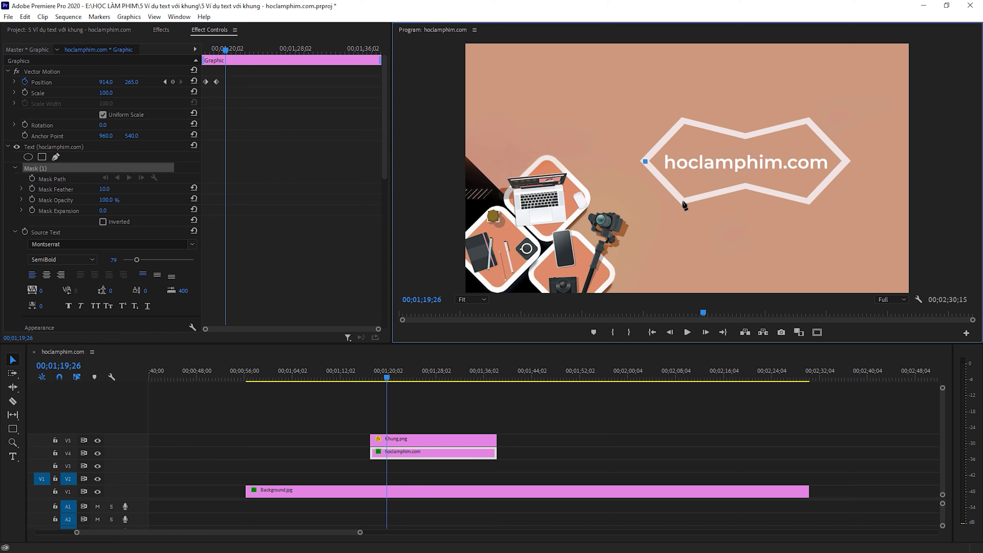
- Trace the hexagon's inner edge with mask points and close the path at the left vertex
click(683, 201)
click(745, 185)
click(809, 201)
click(808, 121)
click(745, 136)
click(683, 122)
click(645, 161)
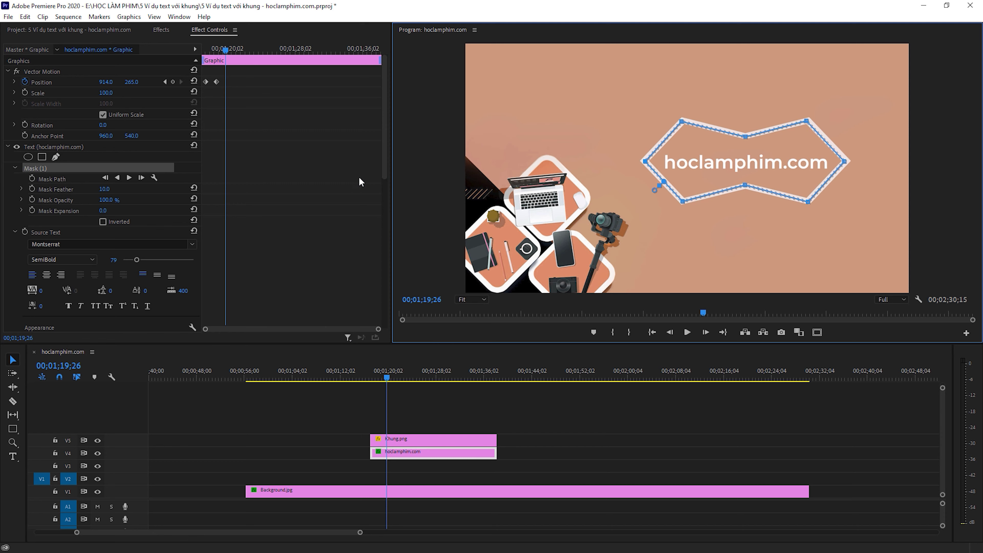